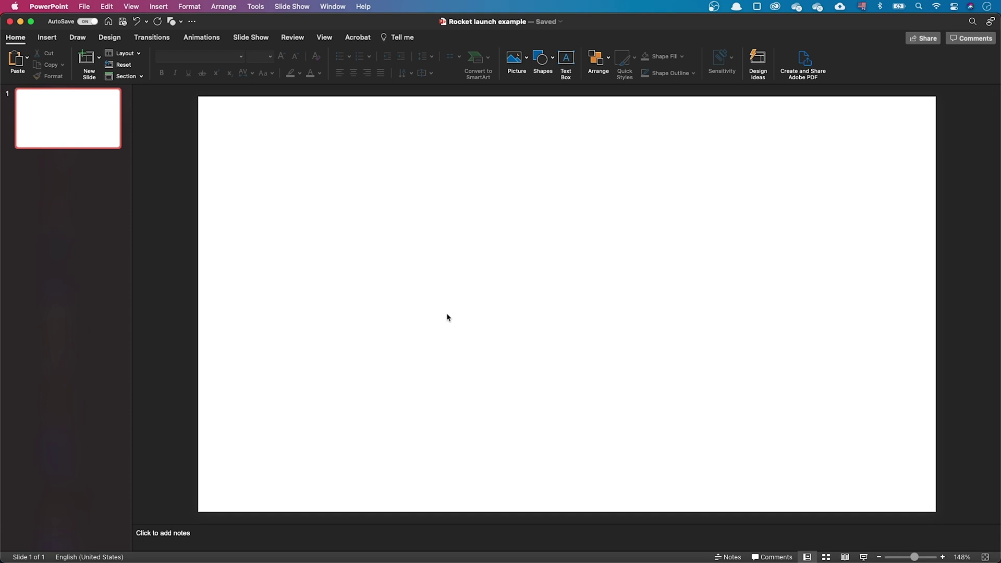
# Step: Insert the solid rocket icon from the stock icon library onto the slide
pyautogui.click(48, 38)
pyautogui.click(243, 61)
pyautogui.write('rocket')
pyautogui.click(907, 178)
pyautogui.click(959, 535)
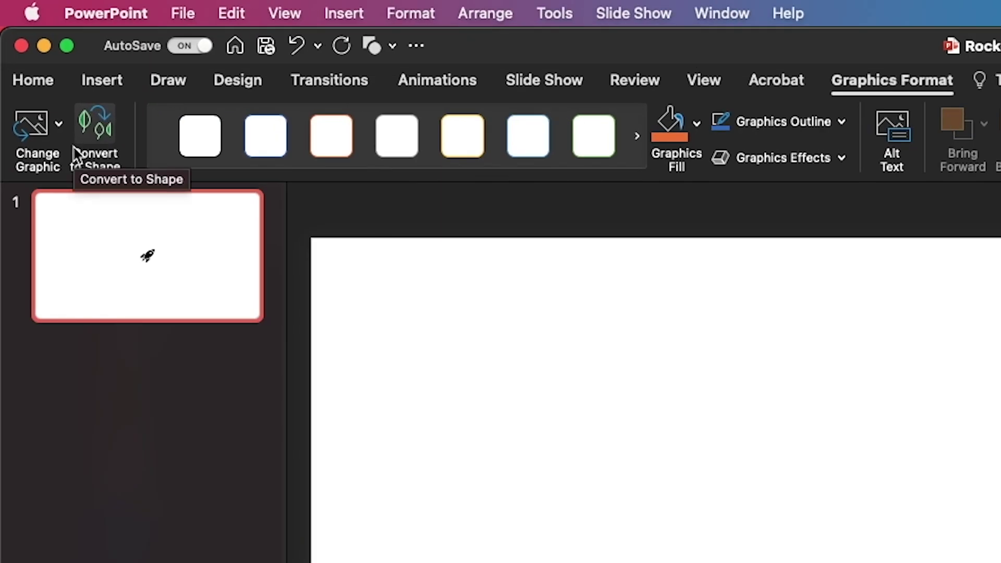
# Step: Convert the rocket icon to shapes and Union-merge its pieces into one shape
pyautogui.click(73, 145)
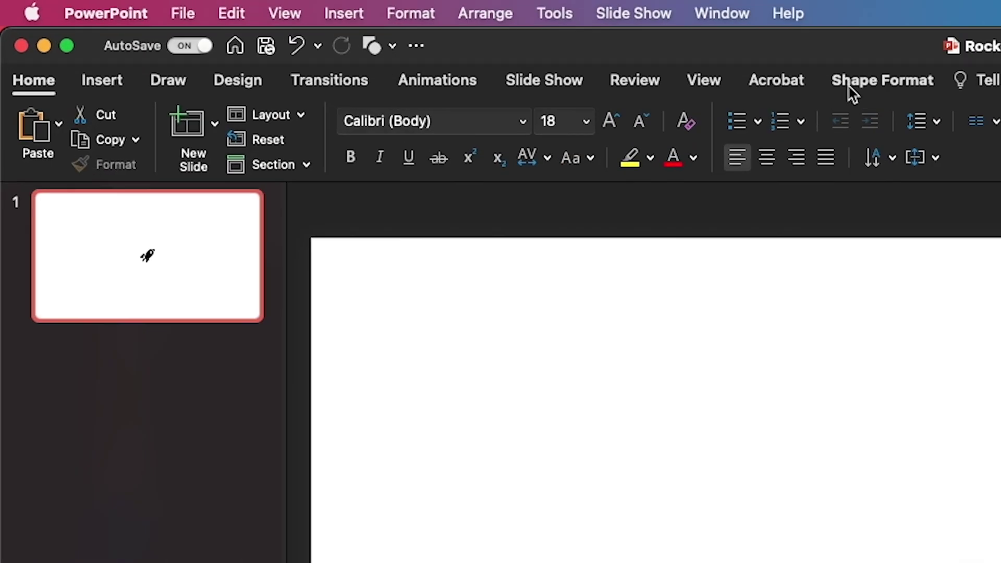
pyautogui.click(391, 40)
pyautogui.click(301, 157)
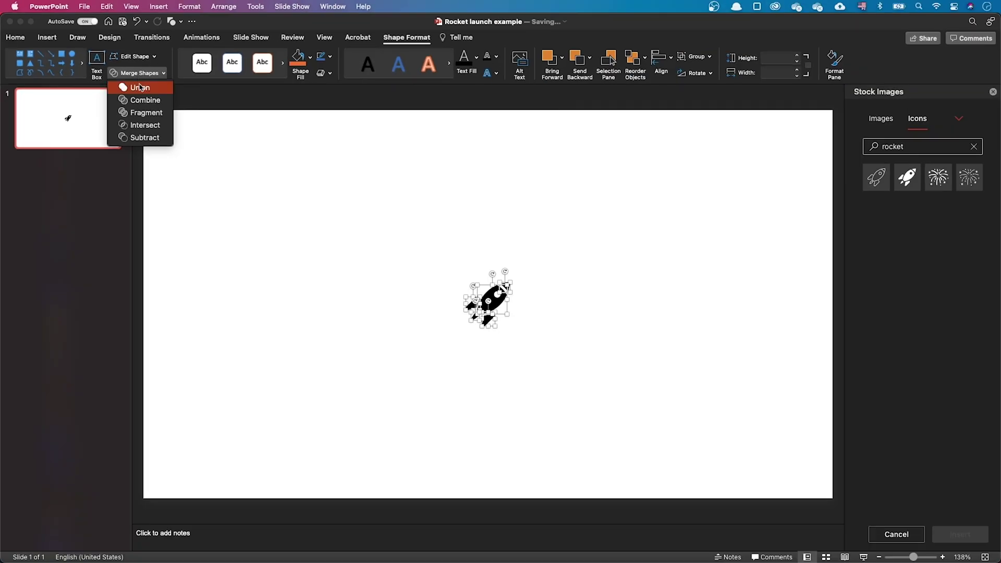
pyautogui.click(141, 87)
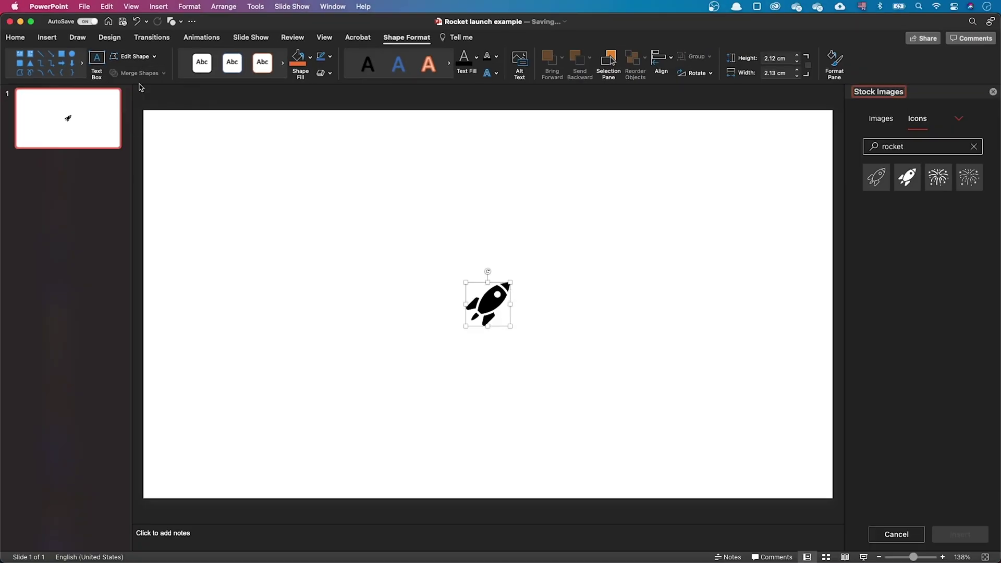
# Step: Rotate the rocket upright and enlarge it
pyautogui.moveTo(487, 272)
pyautogui.mouseDown()
pyautogui.moveTo(442, 280)
pyautogui.moveTo(462, 275)
pyautogui.mouseUp()
pyautogui.moveTo(459, 304)
pyautogui.mouseDown()
pyautogui.moveTo(382, 298)
pyautogui.moveTo(350, 337)
pyautogui.moveTo(387, 306)
pyautogui.moveTo(409, 304)
pyautogui.moveTo(449, 326)
pyautogui.moveTo(437, 305)
pyautogui.mouseUp()
# Step: Draw a blue rectangle over the rocket and bring up its context options
pyautogui.click(46, 37)
pyautogui.click(219, 59)
pyautogui.click(288, 91)
pyautogui.moveTo(372, 177)
pyautogui.mouseDown()
pyautogui.moveTo(476, 283)
pyautogui.moveTo(579, 365)
pyautogui.mouseUp()
pyautogui.rightClick(543, 336)
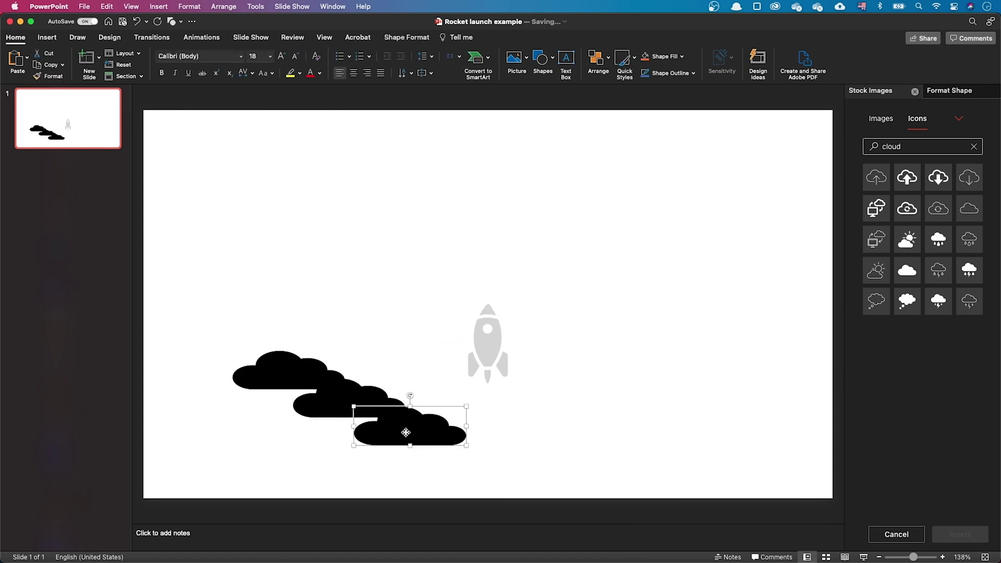
# Step: Move and widen the cloud icons so they overlap into one mass at lower left
pyautogui.moveTo(346, 397); pyautogui.dragTo(398, 415)
pyautogui.moveTo(336, 390); pyautogui.dragTo(243, 395)
pyautogui.moveTo(302, 413); pyautogui.dragTo(387, 443)
pyautogui.moveTo(180, 437); pyautogui.dragTo(161, 437)
# Step: Select all the cloud shapes and bring up the Merge Shapes operations
pyautogui.moveTo(496, 486); pyautogui.dragTo(96, 339)
pyautogui.click(405, 36)
pyautogui.click(140, 72)
# Step: Merge the clouds into one shape, fill it light grey and nudge it right
pyautogui.click(140, 88)
pyautogui.click(950, 90)
pyautogui.click(981, 242)
pyautogui.click(908, 289)
pyautogui.moveTo(299, 432)
pyautogui.mouseDown()
pyautogui.moveTo(308, 441)
pyautogui.moveTo(613, 443)
pyautogui.mouseUp()
# Step: Flip the right cloud horizontally and move the left cloud under the rocket
pyautogui.click(696, 73)
pyautogui.click(700, 128)
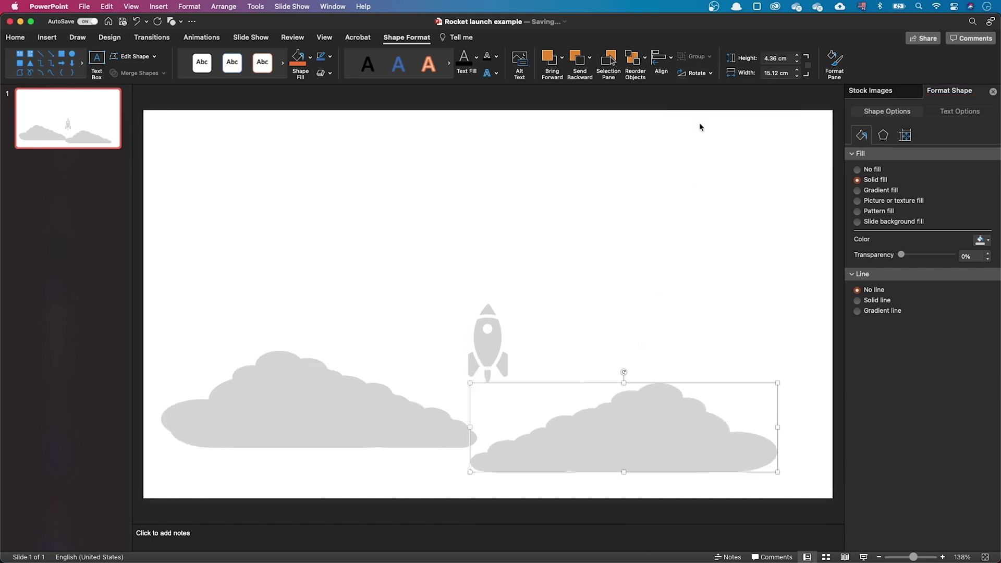
pyautogui.press('Escape')
pyautogui.moveTo(436, 432); pyautogui.dragTo(520, 417)
# Step: Add Draw Line motion paths sending one cloud leftward and the other rightward
pyautogui.click(201, 36)
pyautogui.click(645, 57)
pyautogui.click(717, 120)
pyautogui.moveTo(490, 429); pyautogui.dragTo(249, 372)
pyautogui.click(652, 63)
pyautogui.click(728, 102)
pyautogui.moveTo(489, 432); pyautogui.dragTo(655, 391)
# Step: Adjust both path endpoints, start them With Previous and set duration 04.00
pyautogui.moveTo(655, 391); pyautogui.dragTo(646, 357)
pyautogui.moveTo(251, 373); pyautogui.dragTo(332, 354)
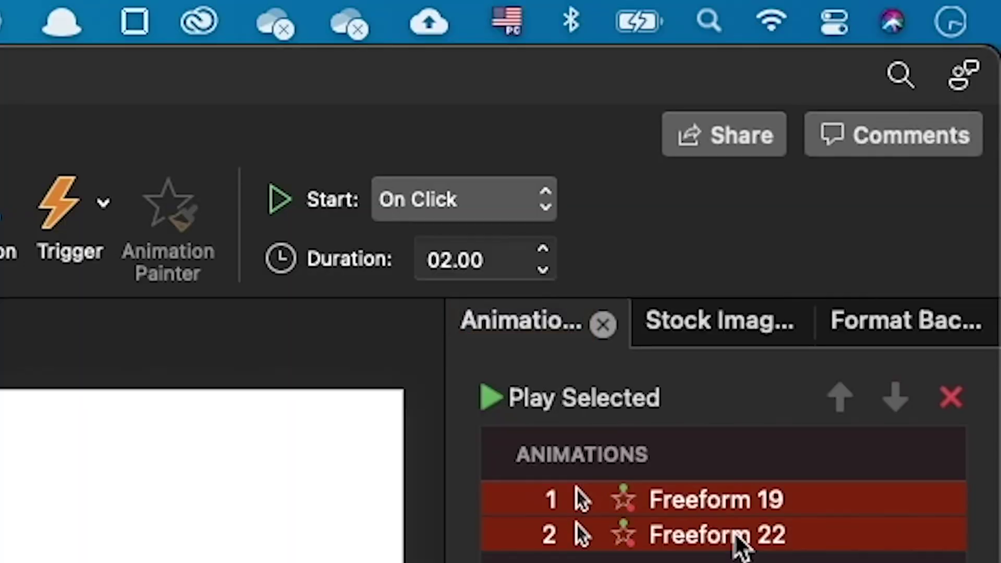
pyautogui.click(438, 202)
pyautogui.click(439, 259)
pyautogui.doubleClick(434, 259)
pyautogui.write('4')
pyautogui.press('Return')
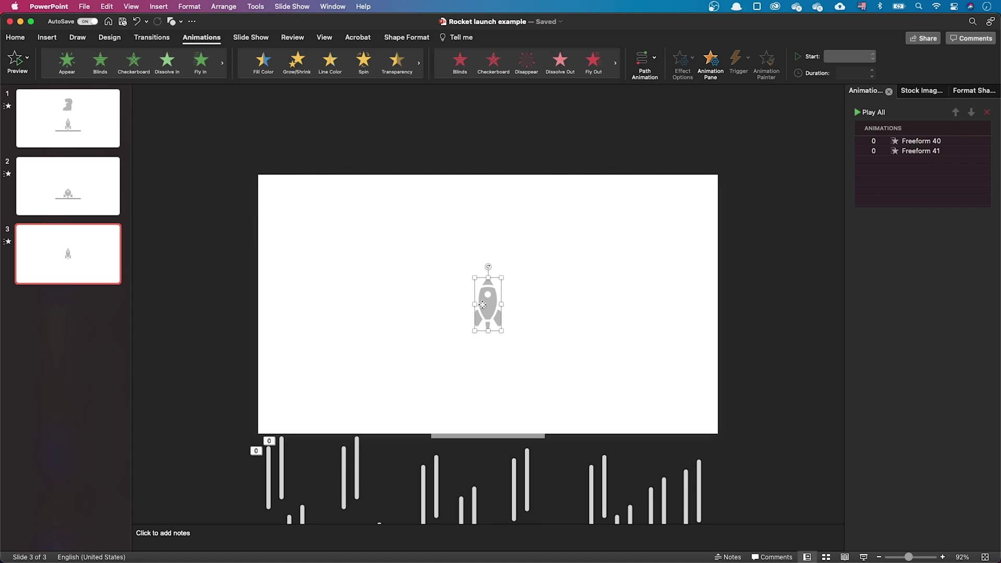
# Step: Give the rocket a short downward Draw Line path and a Fly Out To Top exit
pyautogui.click(649, 65)
pyautogui.click(722, 108)
pyautogui.moveTo(488, 303); pyautogui.dragTo(489, 343)
pyautogui.click(581, 76)
pyautogui.click(683, 61)
pyautogui.click(695, 159)
# Step: Add a horizontal-only Grow/Shrink and a second Grow/Shrink, opening its size options
pyautogui.click(305, 71)
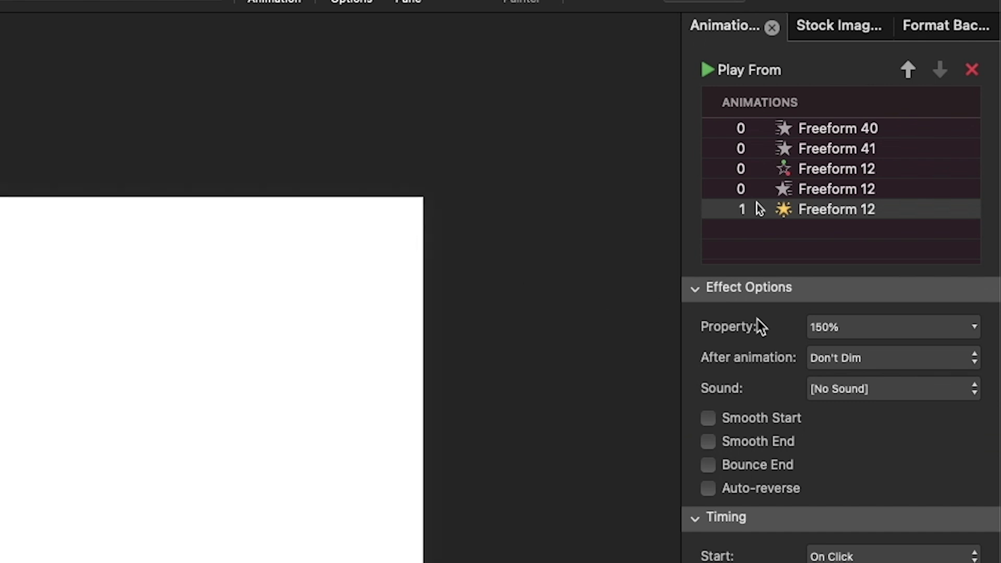
pyautogui.click(892, 335)
pyautogui.click(892, 488)
pyautogui.click(488, 295)
pyautogui.click(297, 63)
pyautogui.click(956, 237)
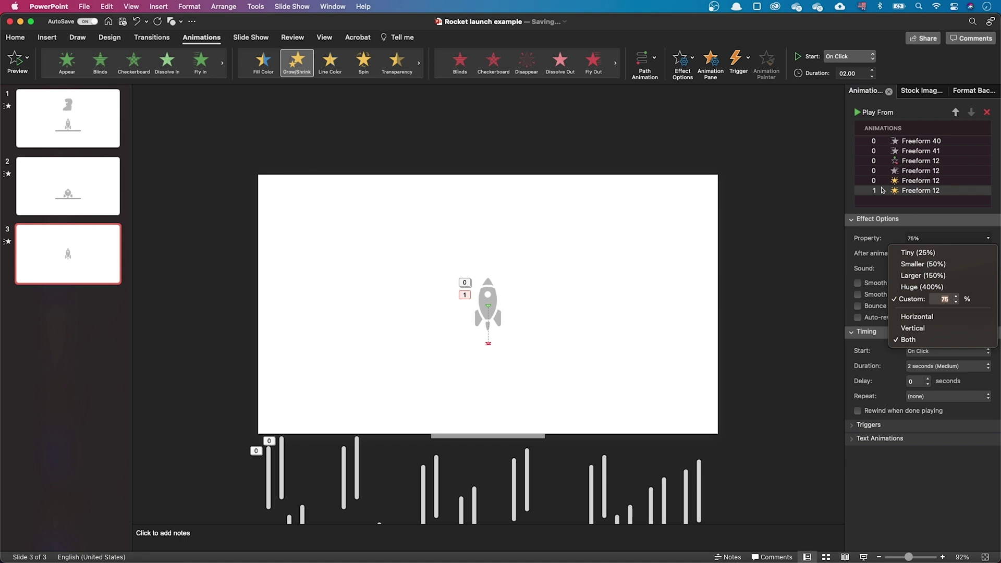